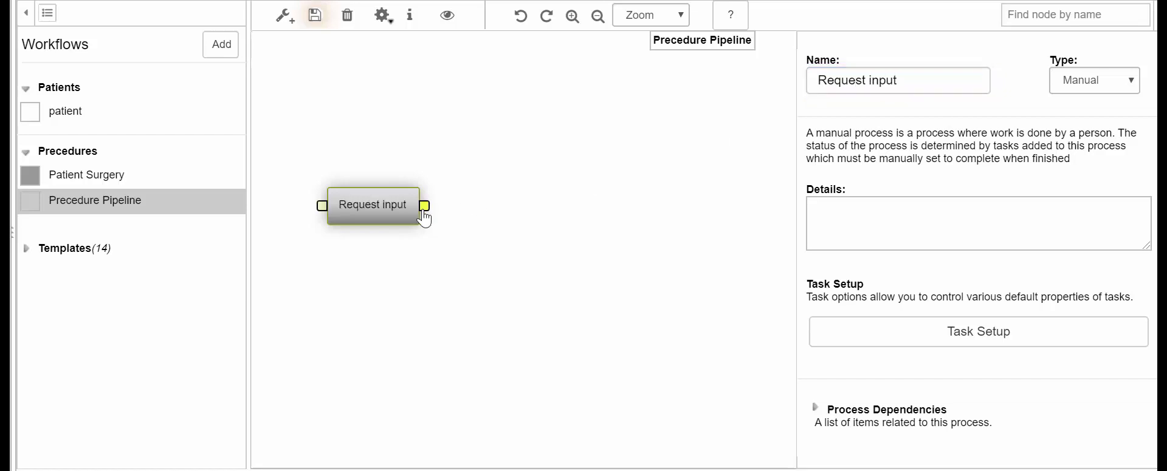
# Step: Rename the newly linked node to 'Patient file exists'
pyautogui.doubleClick(810, 79)
pyautogui.write('Patient')
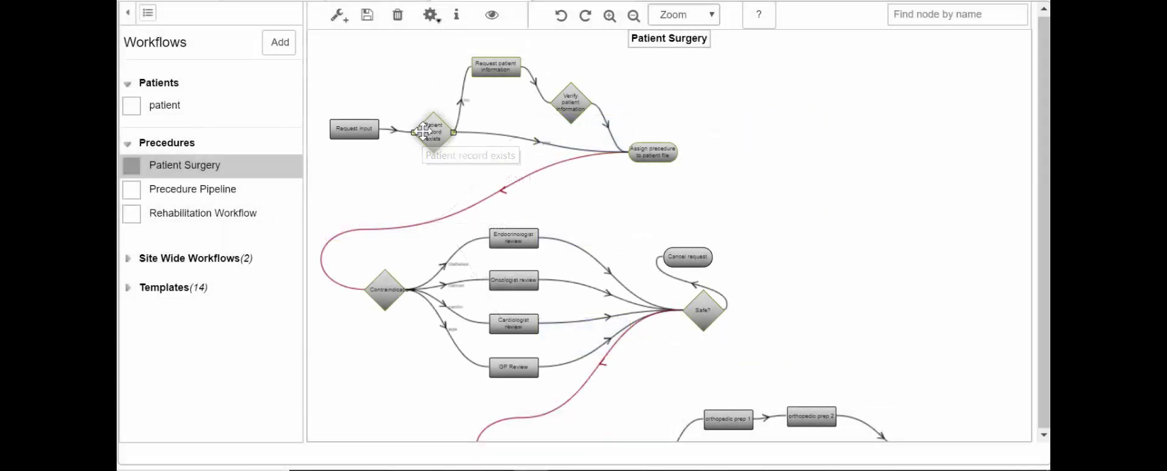
# Step: Select the Patient record exists node and scroll its properties down to the Check Condition script
pyautogui.click(424, 130)
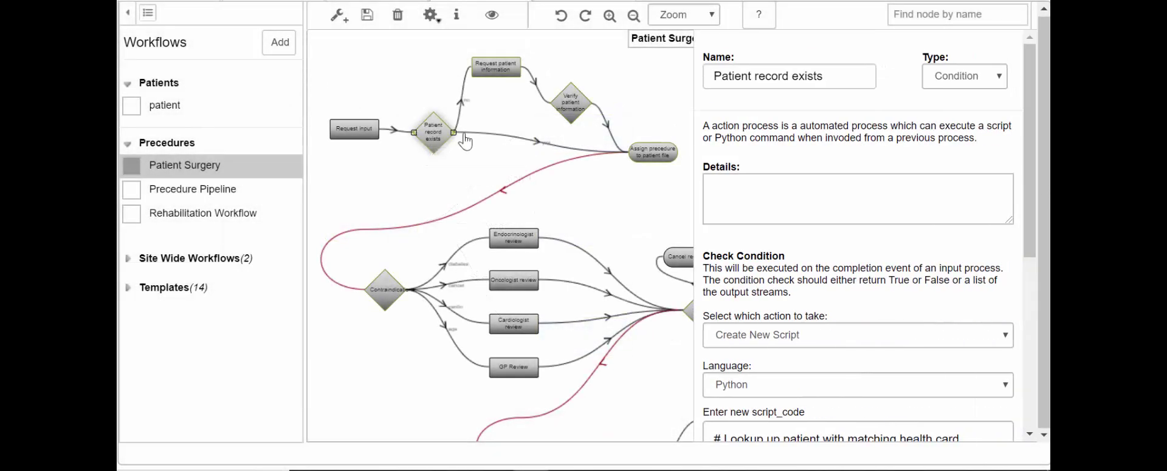
pyautogui.scroll(-4, 852, 309)
pyautogui.scroll(-2, 852, 307)
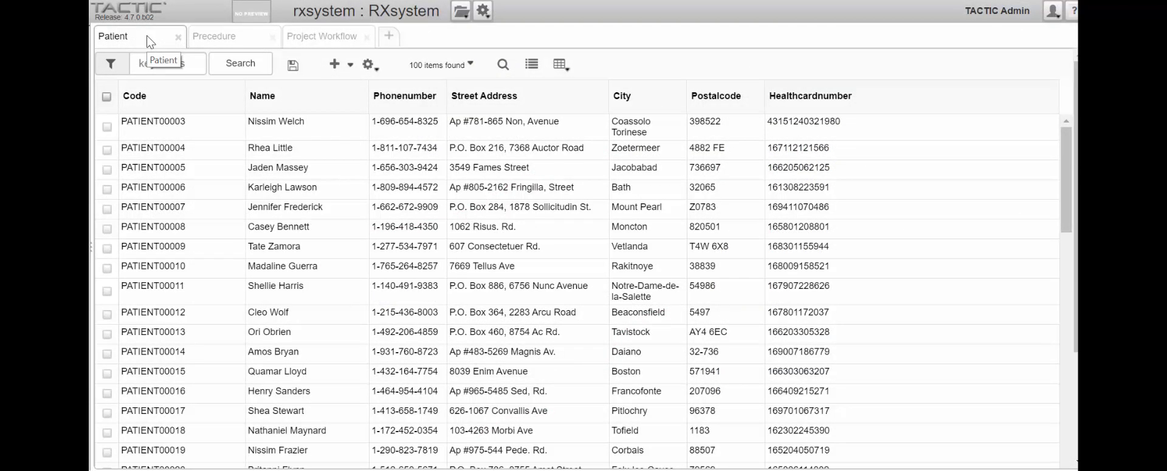
# Step: View the Precedure table, then the Project Workflow editor
pyautogui.click(213, 41)
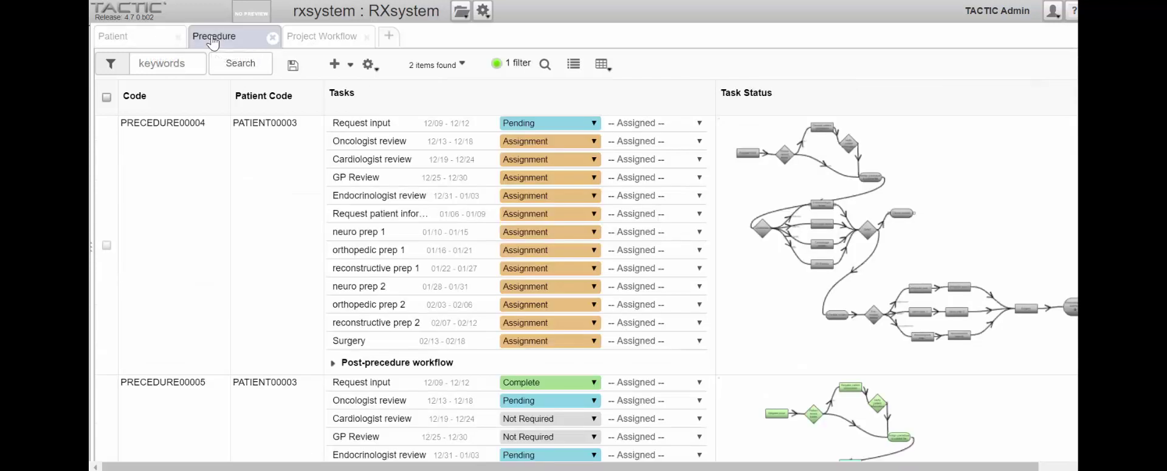
pyautogui.click(294, 42)
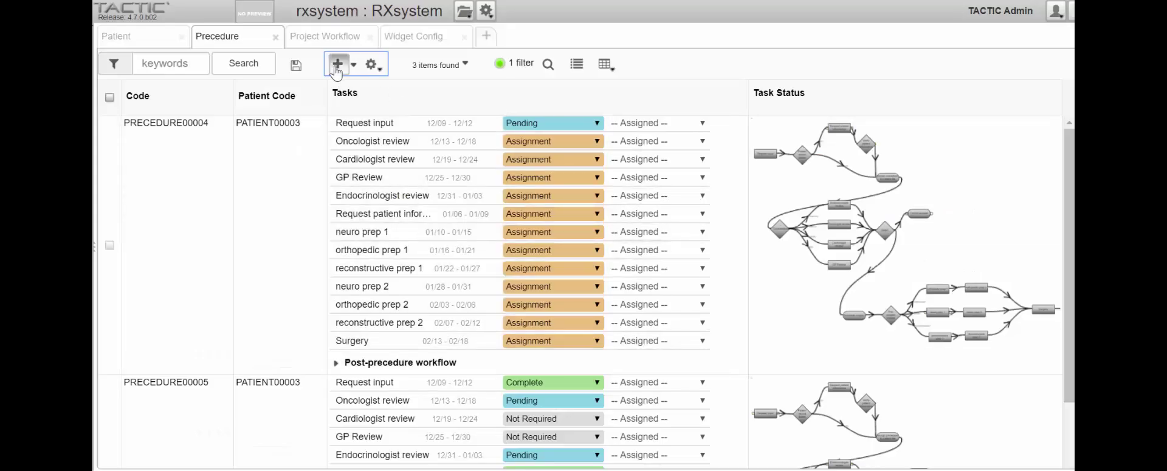
# Step: Add an Orthopedic procedure dated 2019-12-07 for the patient's health card number, with diabetes and cancer ticked
pyautogui.click(337, 64)
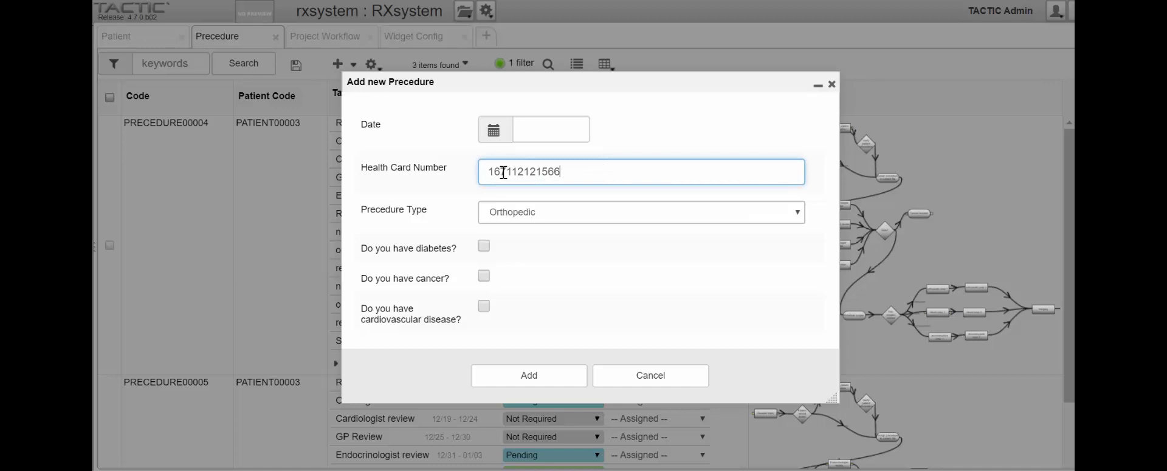
pyautogui.click(531, 131)
pyautogui.click(623, 218)
pyautogui.click(612, 214)
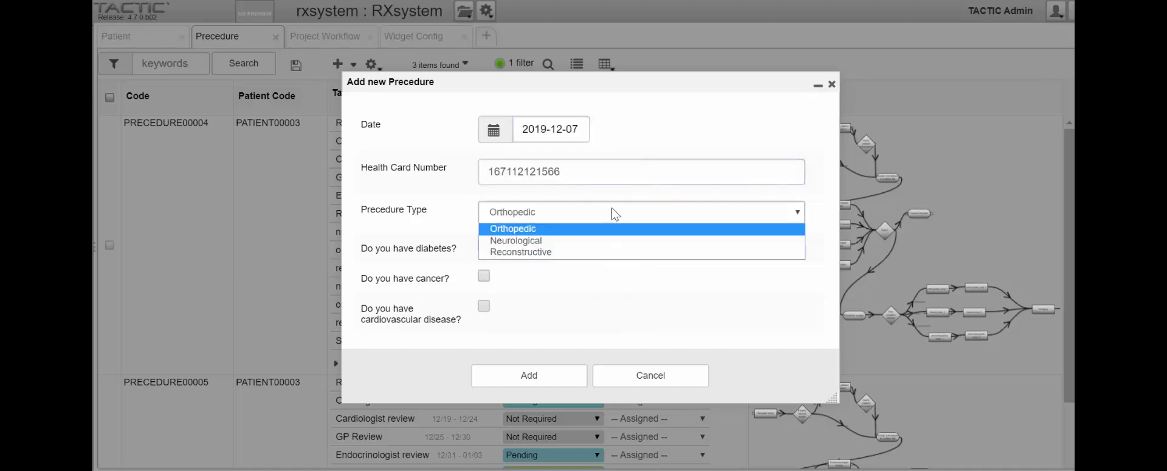
pyautogui.click(565, 226)
pyautogui.click(483, 247)
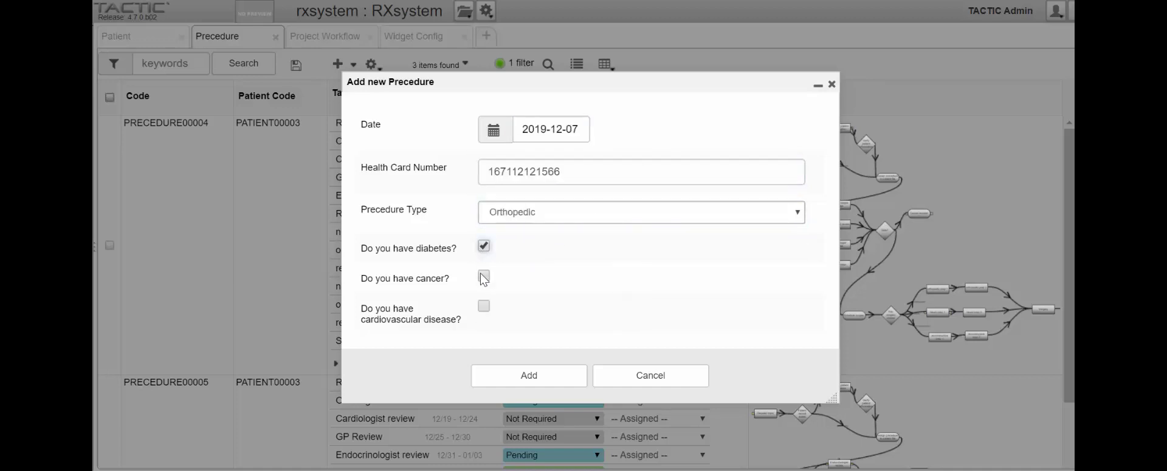
pyautogui.click(484, 276)
pyautogui.click(520, 379)
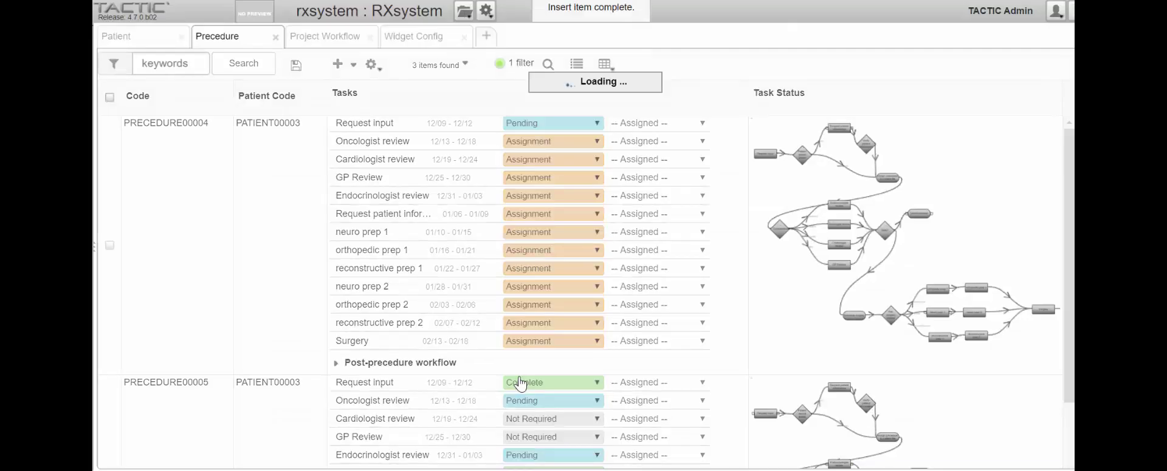
# Step: Select the new PRECEDURE00007 record in the list
pyautogui.scroll(-3, 520, 383)
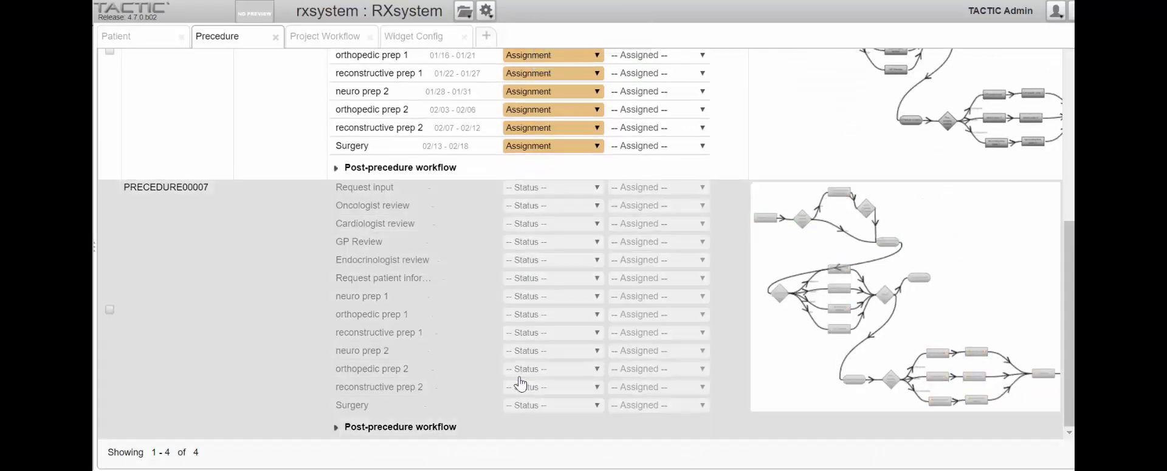
pyautogui.click(109, 310)
pyautogui.scroll(10, 520, 243)
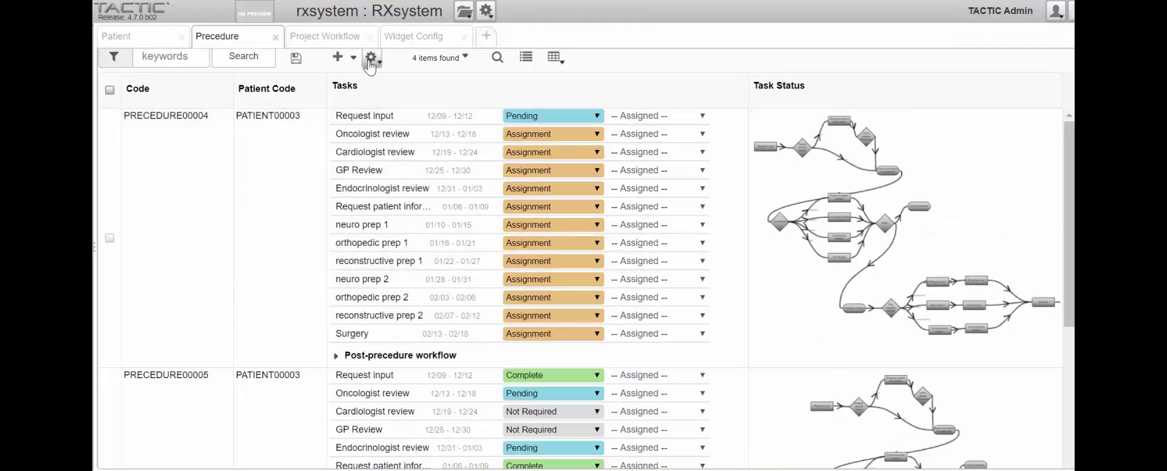
# Step: Add the Patient Surgery workflow tasks to PRECEDURE00007
pyautogui.click(370, 64)
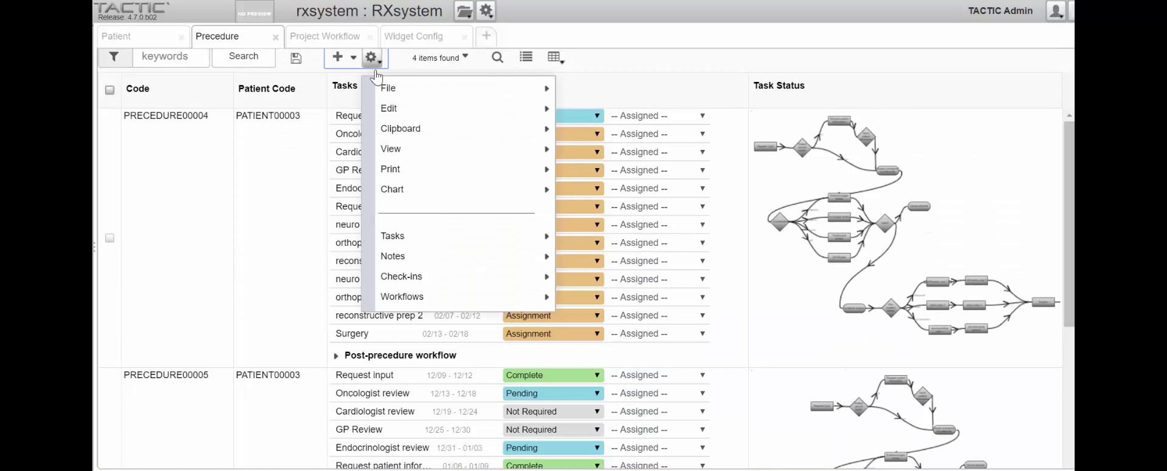
pyautogui.moveTo(443, 238)
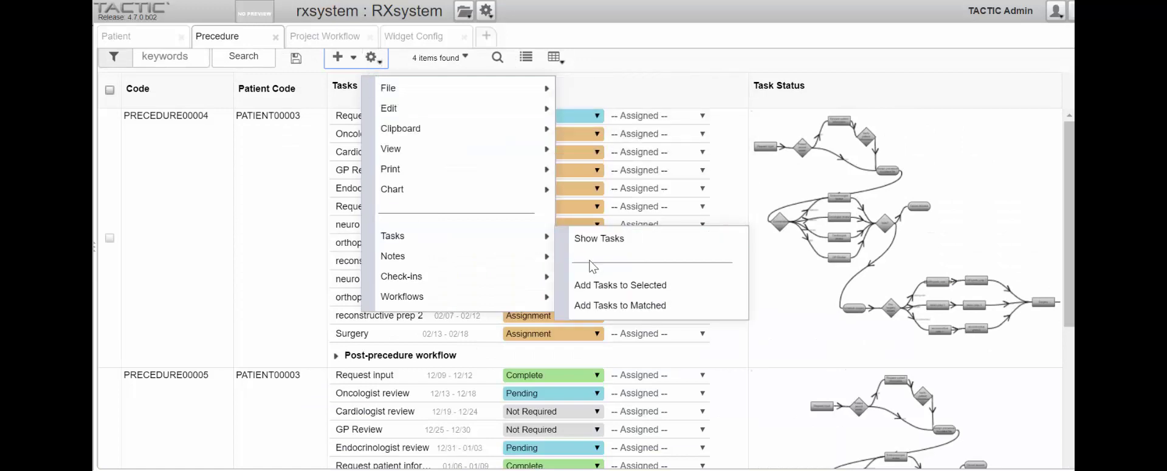
pyautogui.click(587, 285)
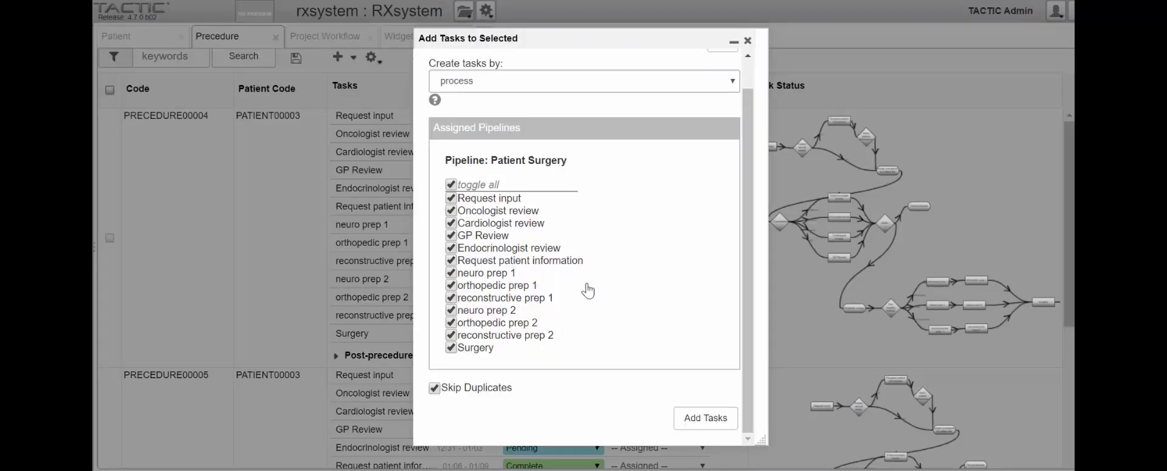
pyautogui.click(703, 419)
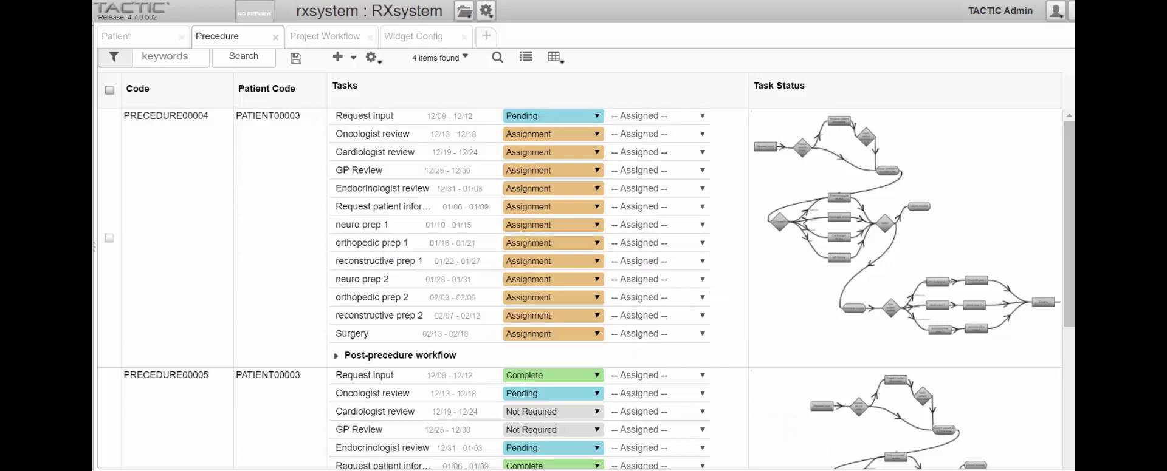
# Step: Scroll down to show all 13 PRECEDURE00007 tasks, each at Assignment
pyautogui.scroll(-3, 1073, 167)
pyautogui.scroll(-8, 1073, 167)
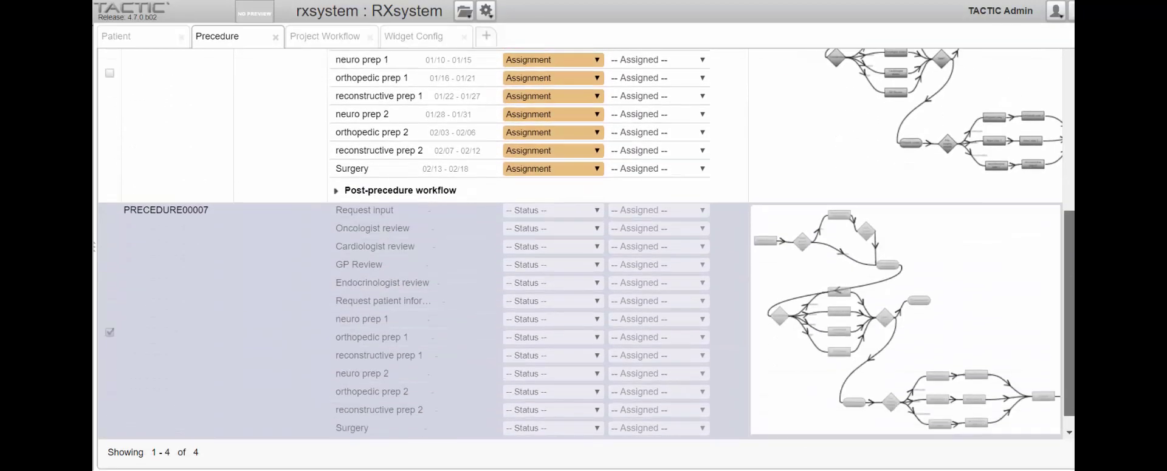
pyautogui.scroll(-4, 434, 320)
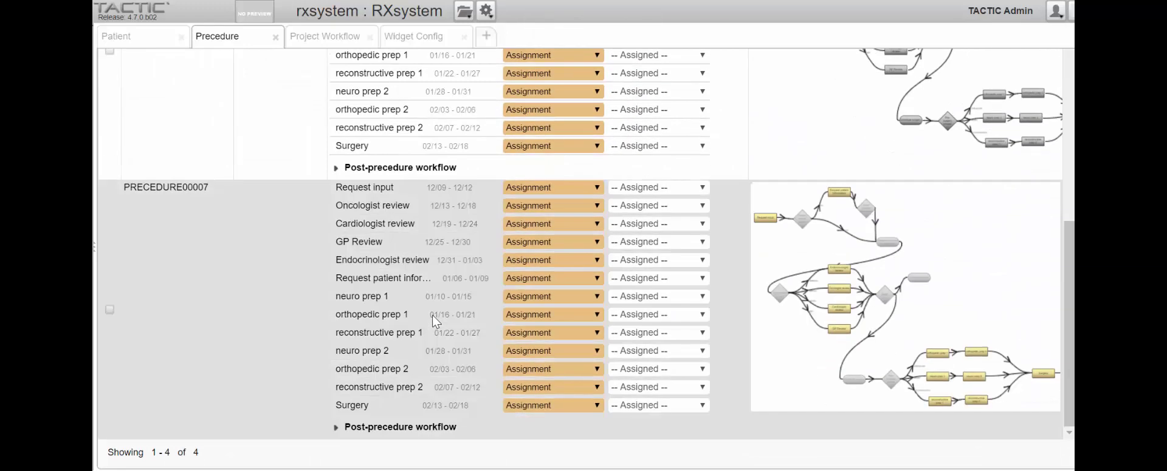
# Step: Set PRECEDURE00007's Request input status to Complete and bring up the row's context menu
pyautogui.click(568, 187)
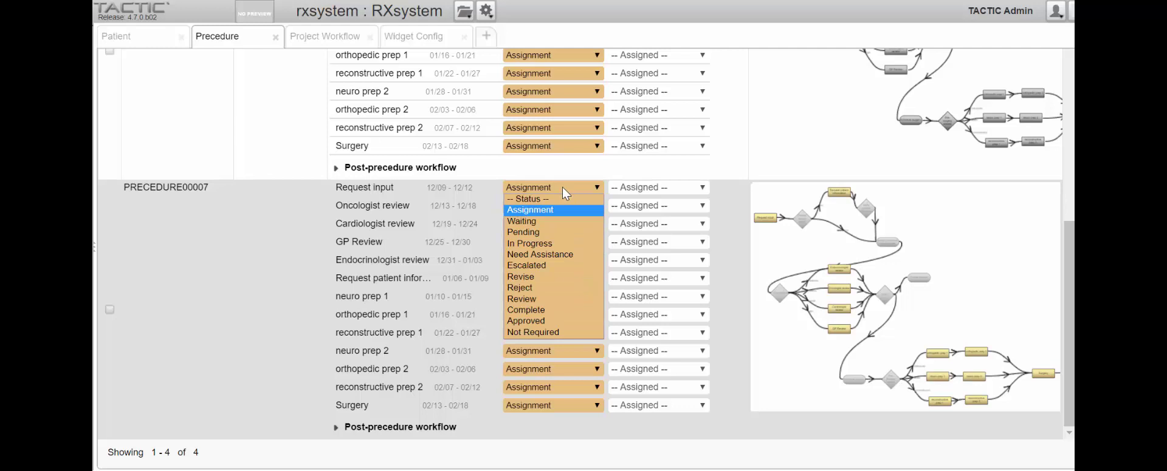
pyautogui.click(566, 309)
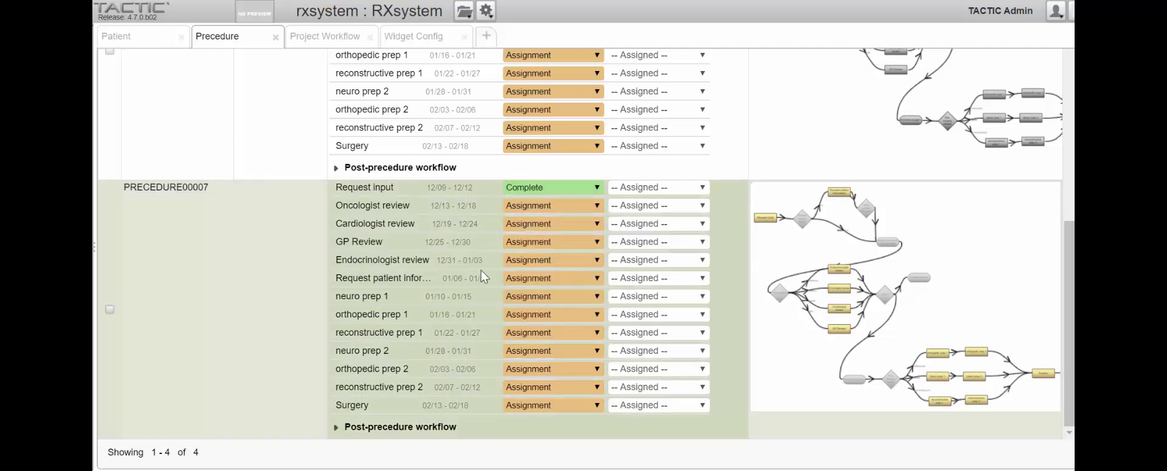
pyautogui.rightClick(433, 186)
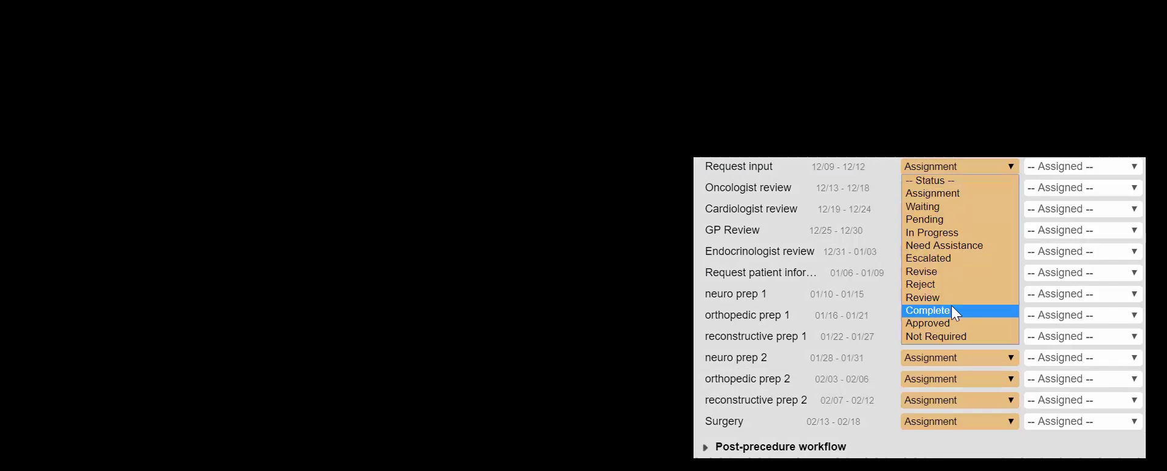
# Step: Mark PRECEDURE00018's Request input task Complete, then open and dismiss its context menu
pyautogui.click(950, 310)
pyautogui.rightClick(810, 170)
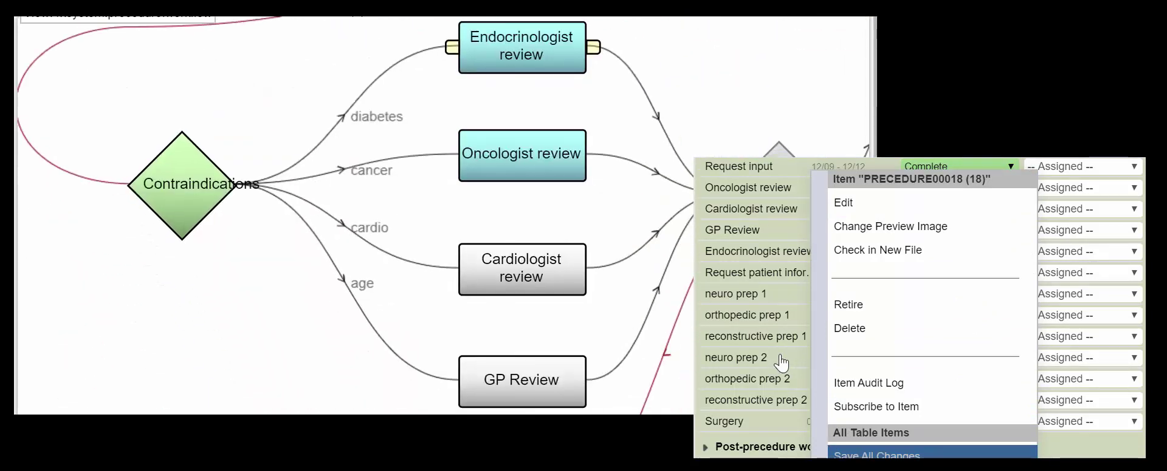
pyautogui.click(781, 363)
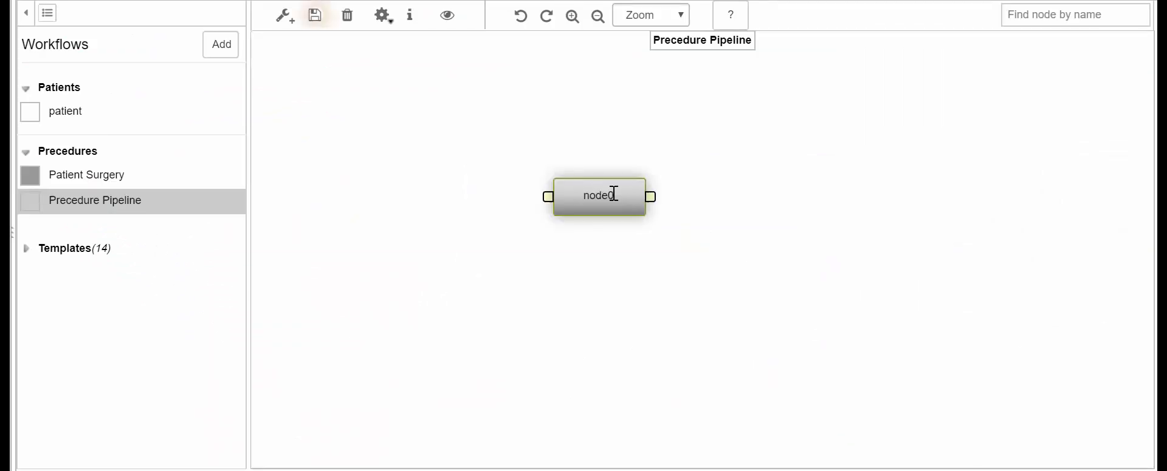
# Step: Move node0 to the left and rename it 'Request input'
pyautogui.moveTo(612, 192); pyautogui.dragTo(375, 205)
pyautogui.doubleClick(821, 80)
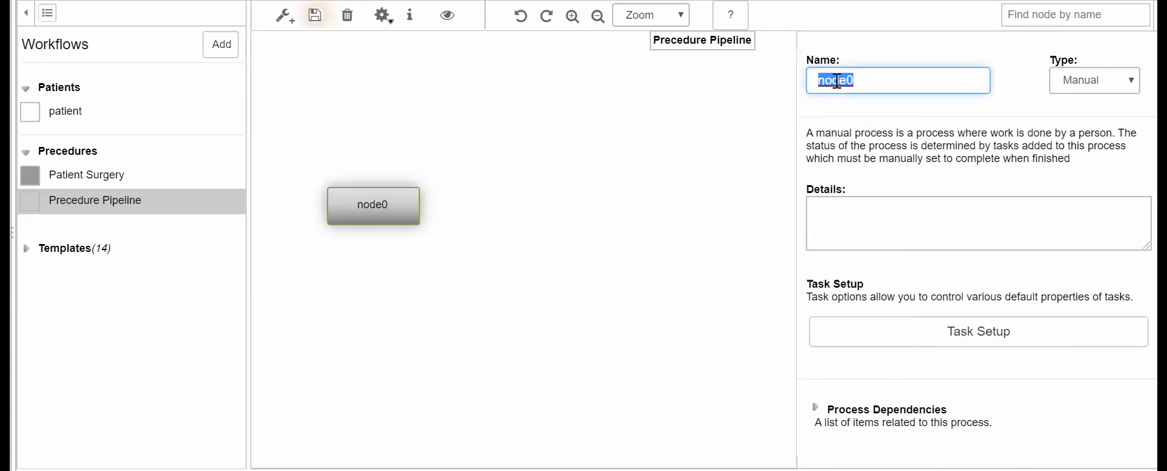
pyautogui.write('Request input')
pyautogui.press('Return')
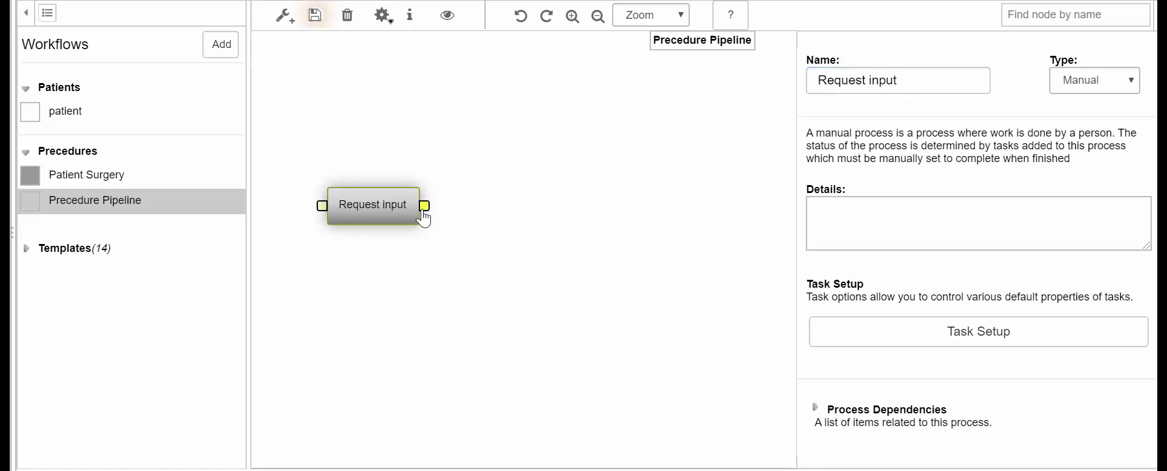
# Step: Link a new 'Patient file exists' node from Request input and make it a Condition
pyautogui.moveTo(419, 205); pyautogui.dragTo(515, 141)
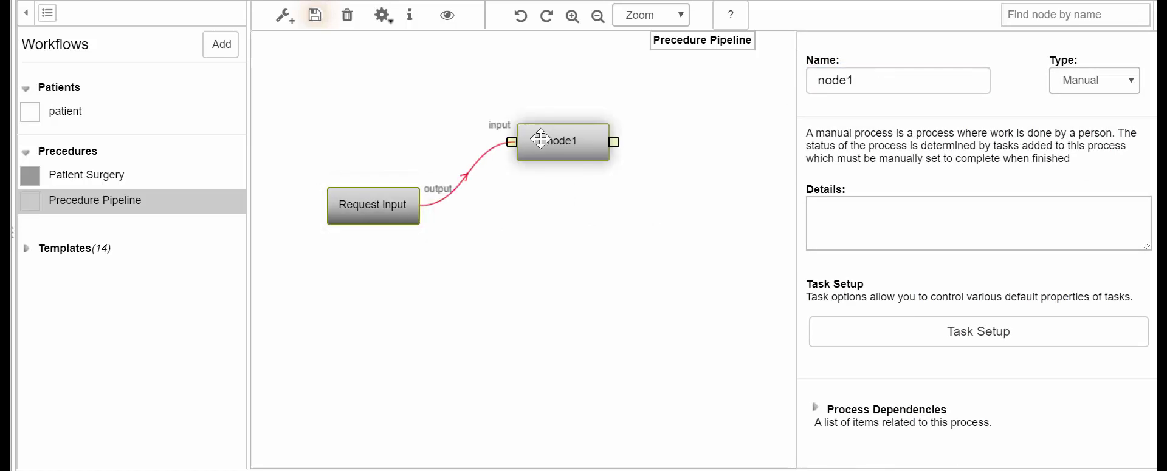
pyautogui.doubleClick(811, 80)
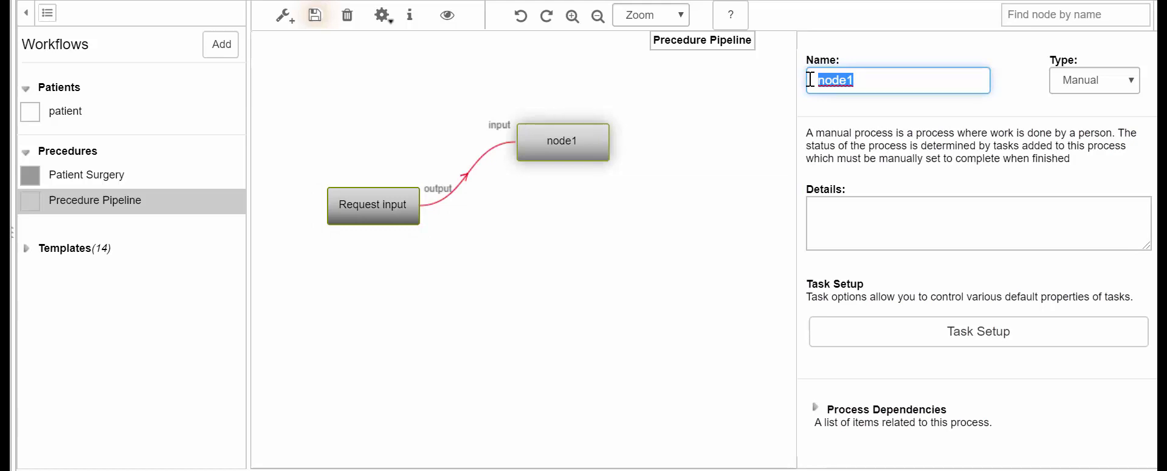
pyautogui.write('Patient file exists')
pyautogui.press('Return')
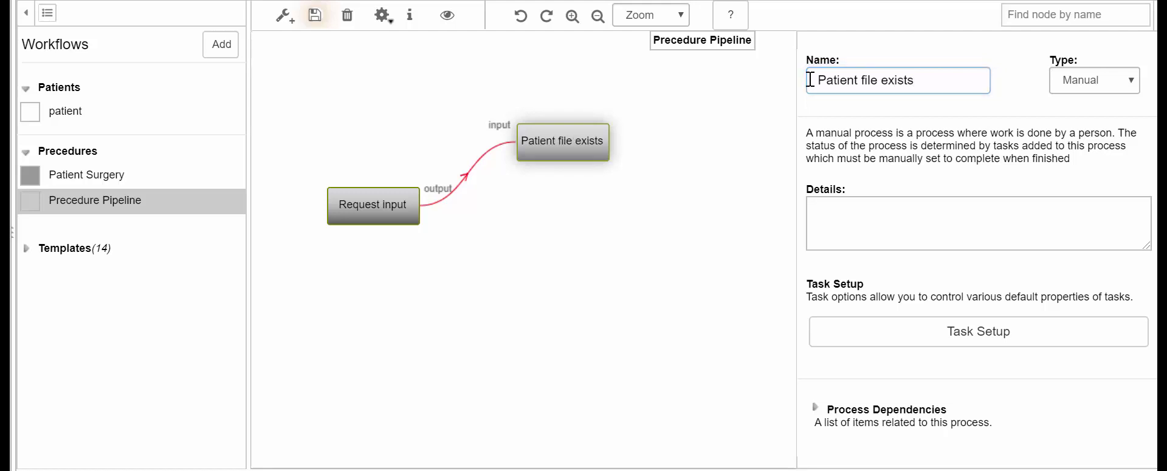
pyautogui.moveTo(571, 141); pyautogui.dragTo(524, 222)
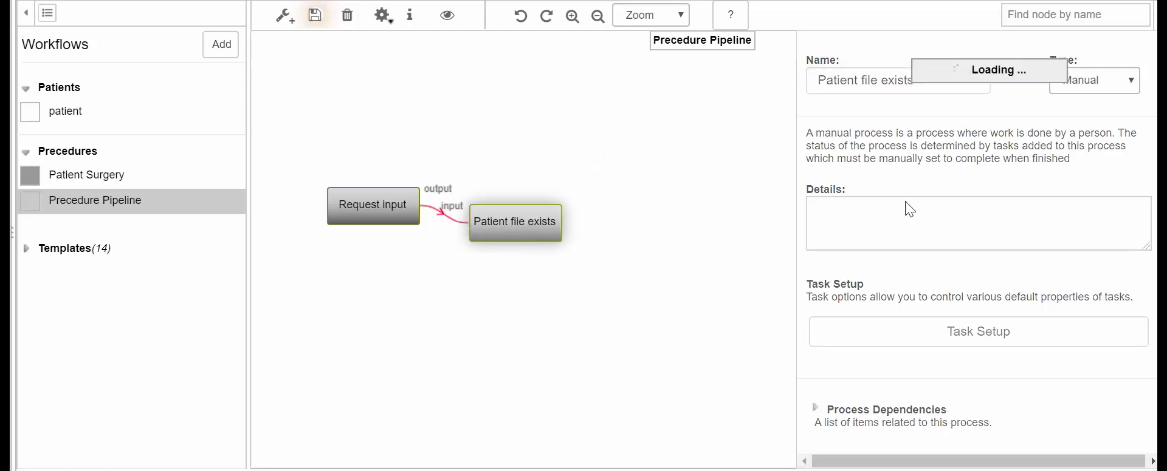
pyautogui.click(1091, 85)
pyautogui.click(1091, 128)
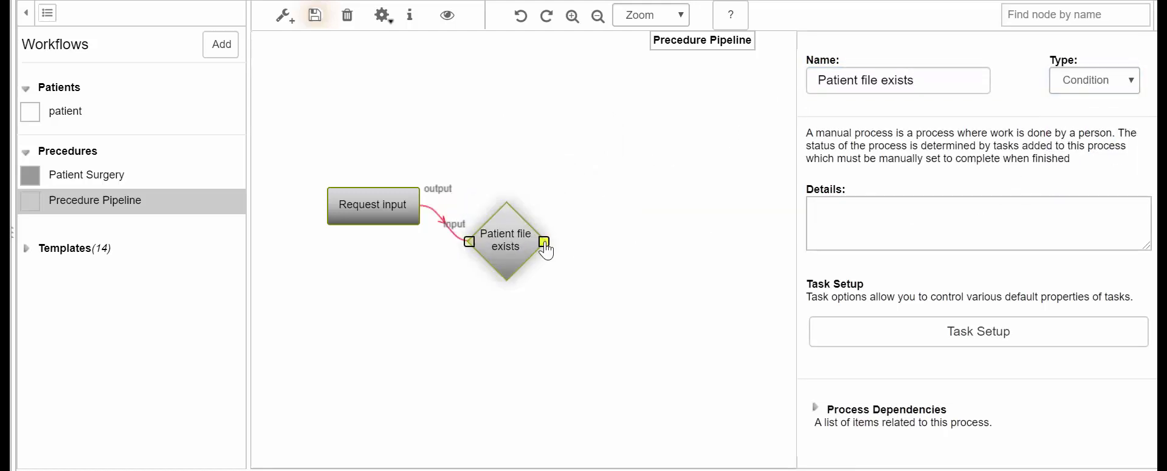
# Step: Create a node fed by the condition and name it 'Request patient information'
pyautogui.moveTo(545, 248); pyautogui.dragTo(595, 137)
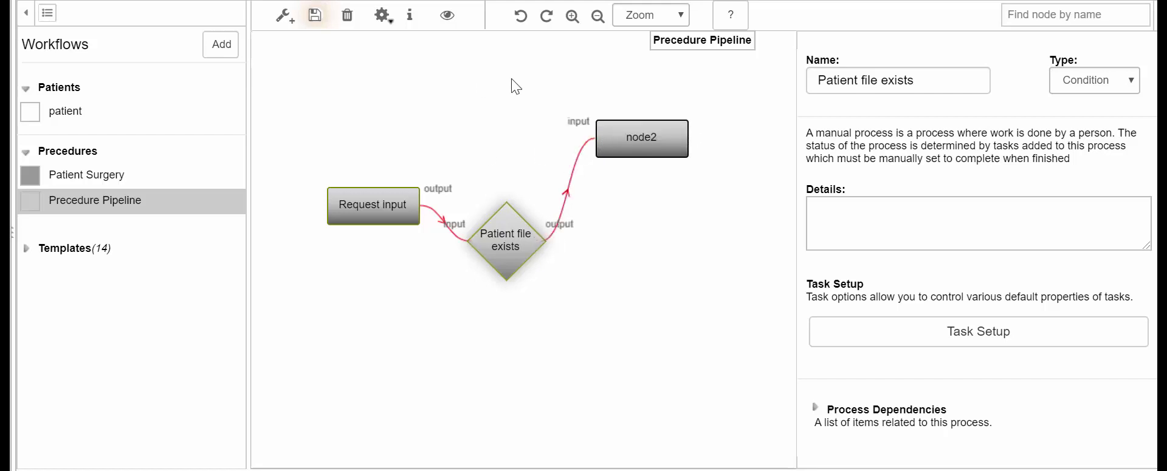
pyautogui.scroll(2, 601, 114)
pyautogui.click(602, 117)
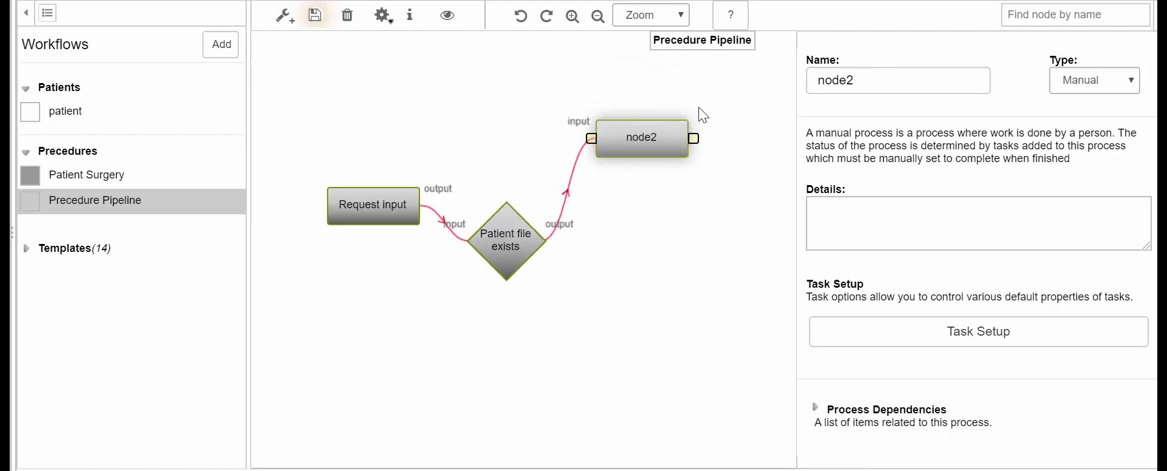
pyautogui.doubleClick(847, 86)
pyautogui.write('Req')
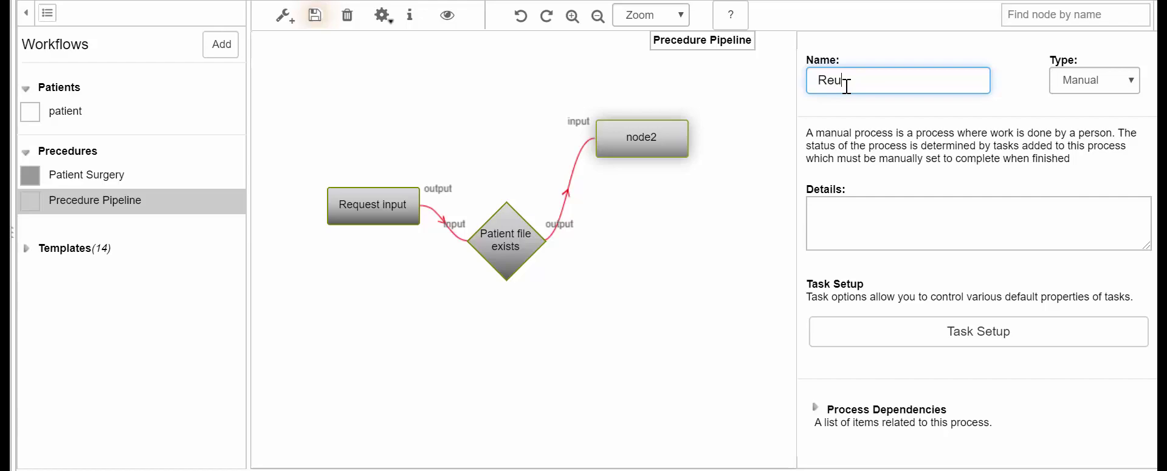
pyautogui.write('uest patient information')
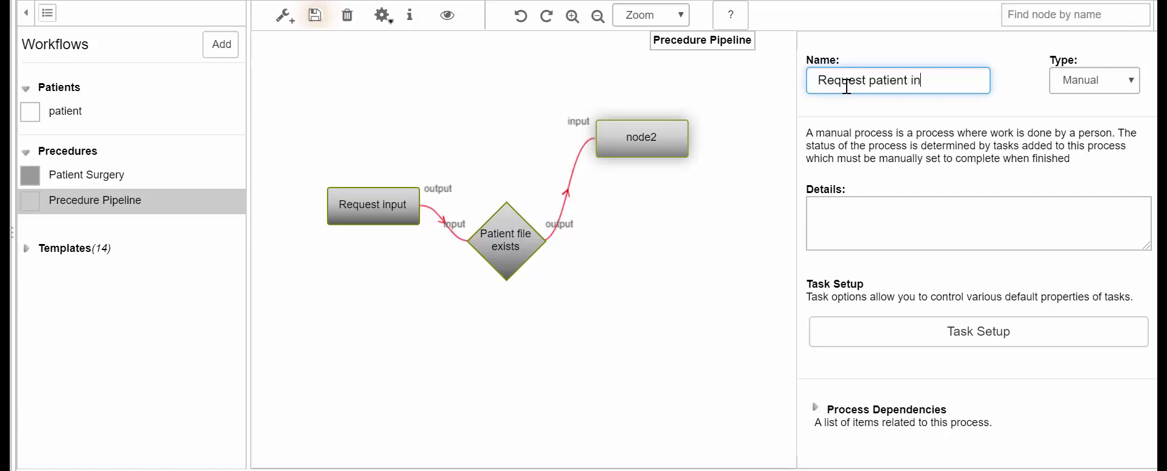